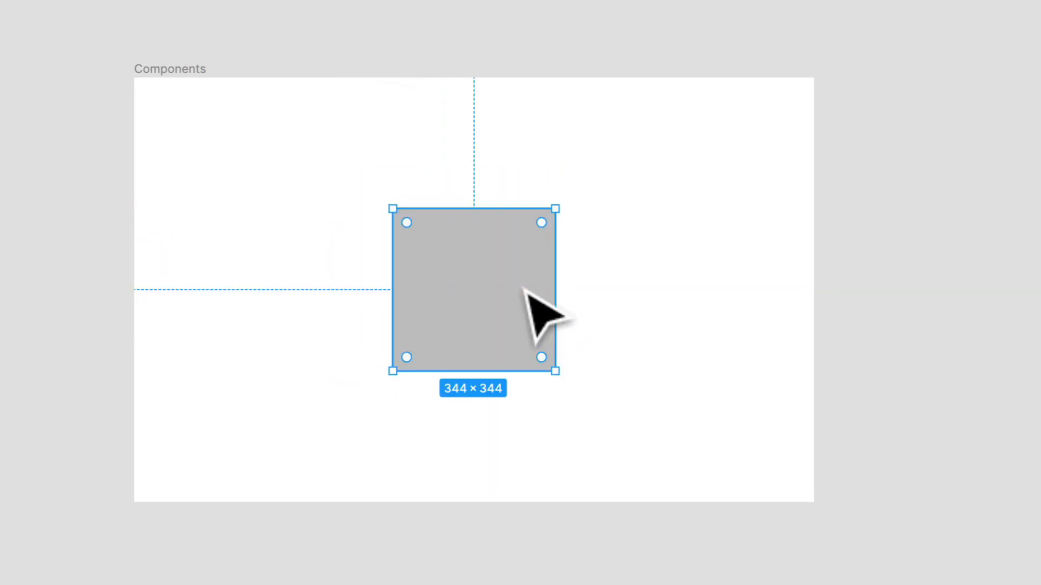
Step: Duplicate the Components frame together with the grey square inside it
click(325, 213)
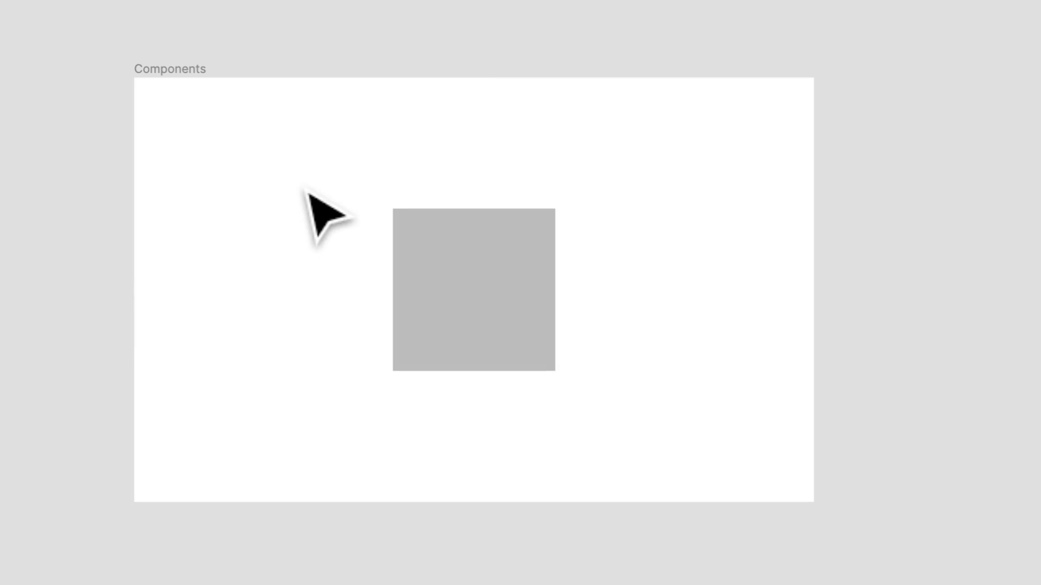
click(182, 70)
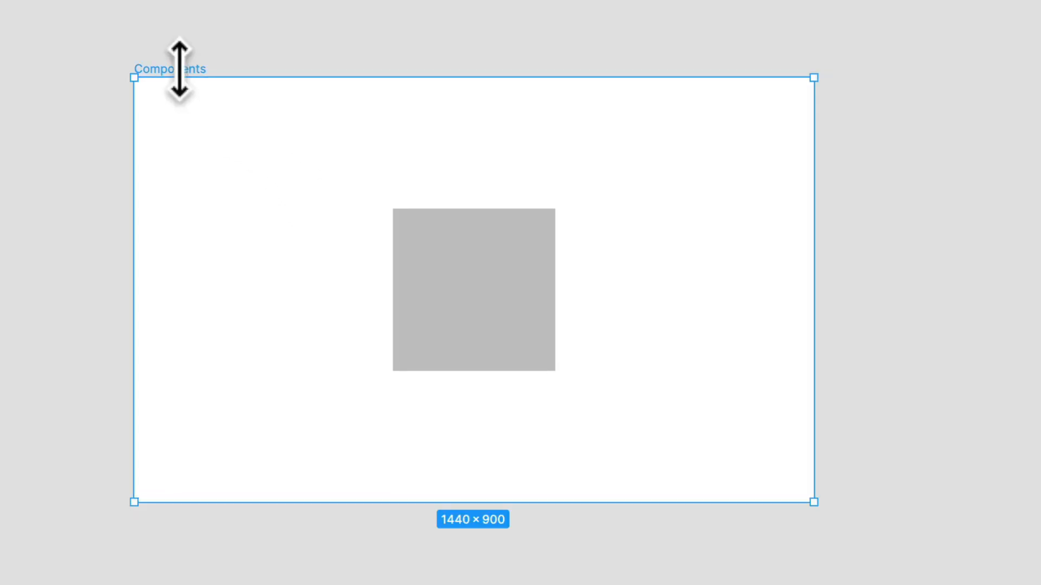
key(super+c)
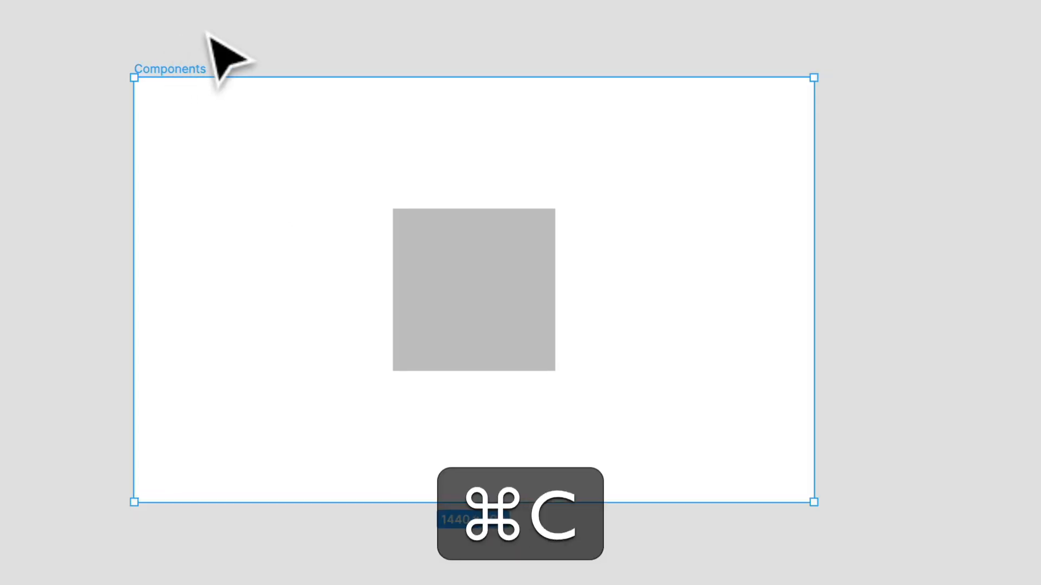
key(super+v)
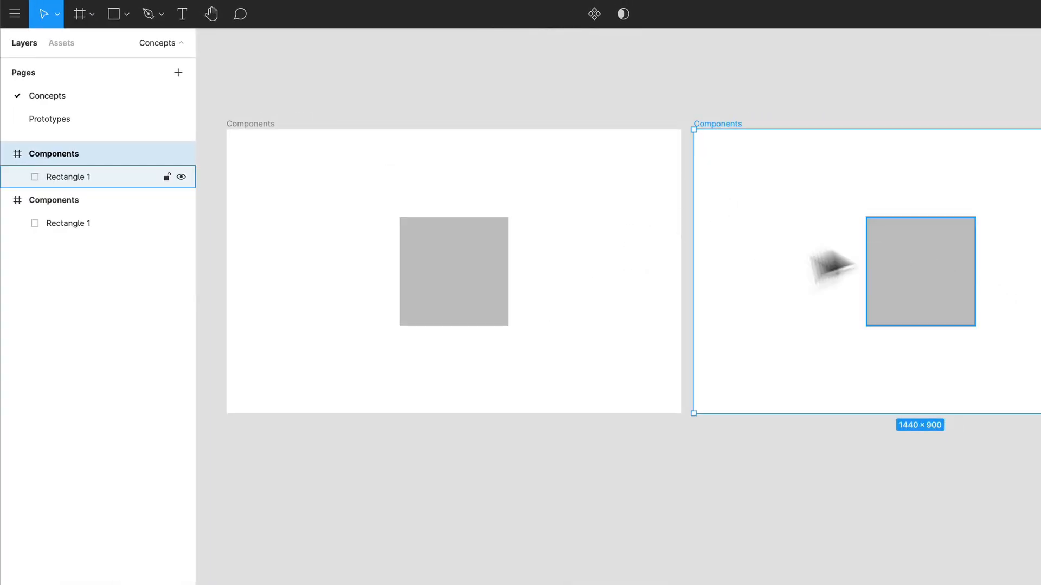
Step: Rotate the square in the copied frame by an eighth of a turn so it forms a diamond
click(956, 305)
drag(976, 332, 913, 366)
click(274, 104)
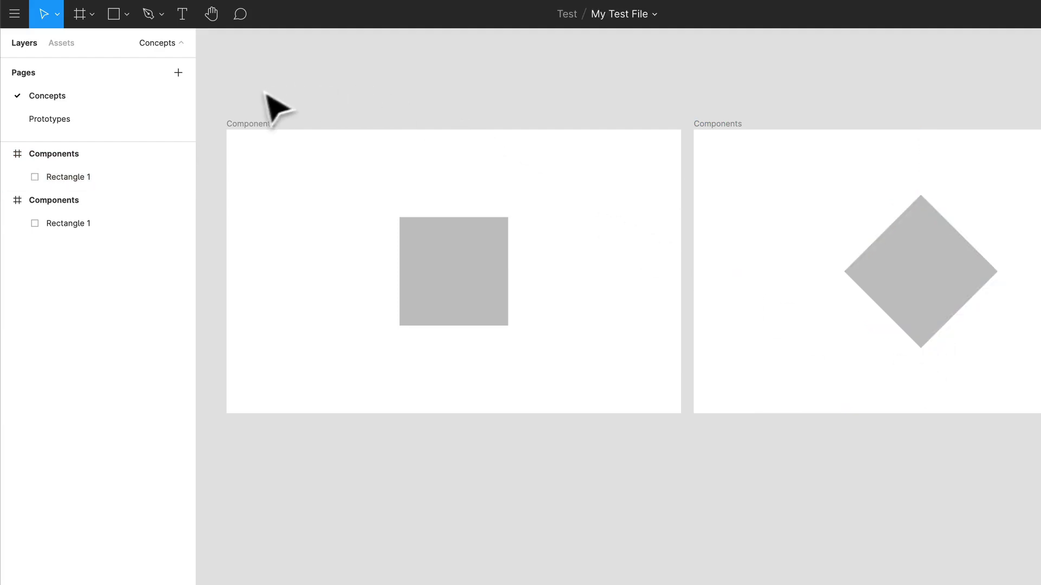
click(254, 133)
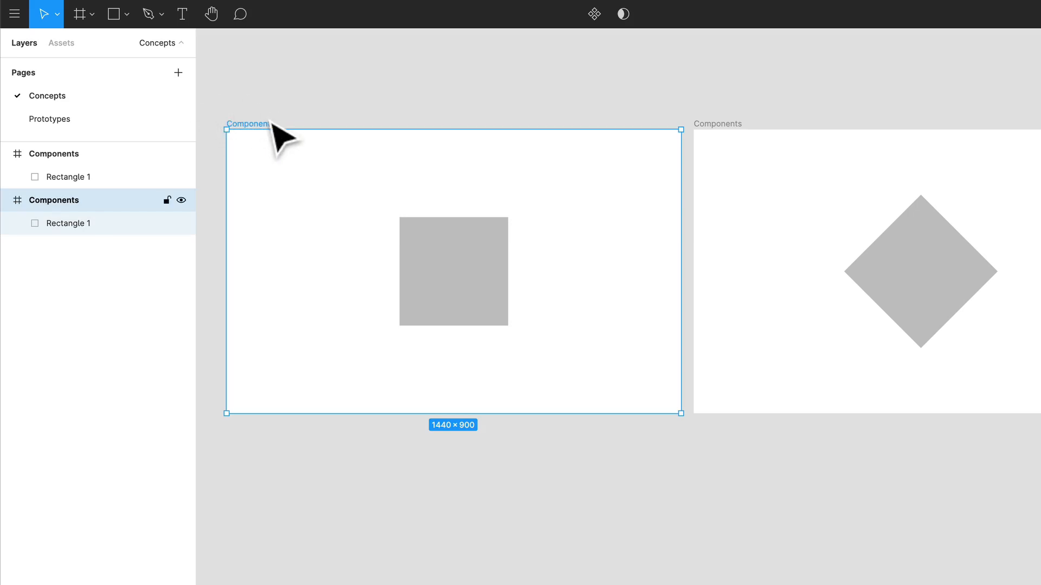
click(81, 226)
double_click(80, 226)
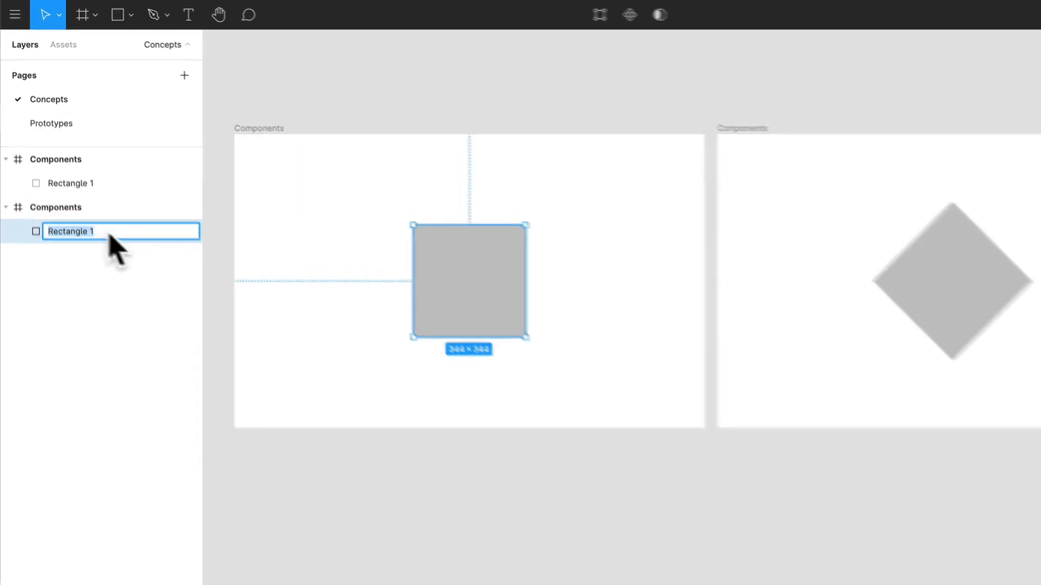
click(106, 245)
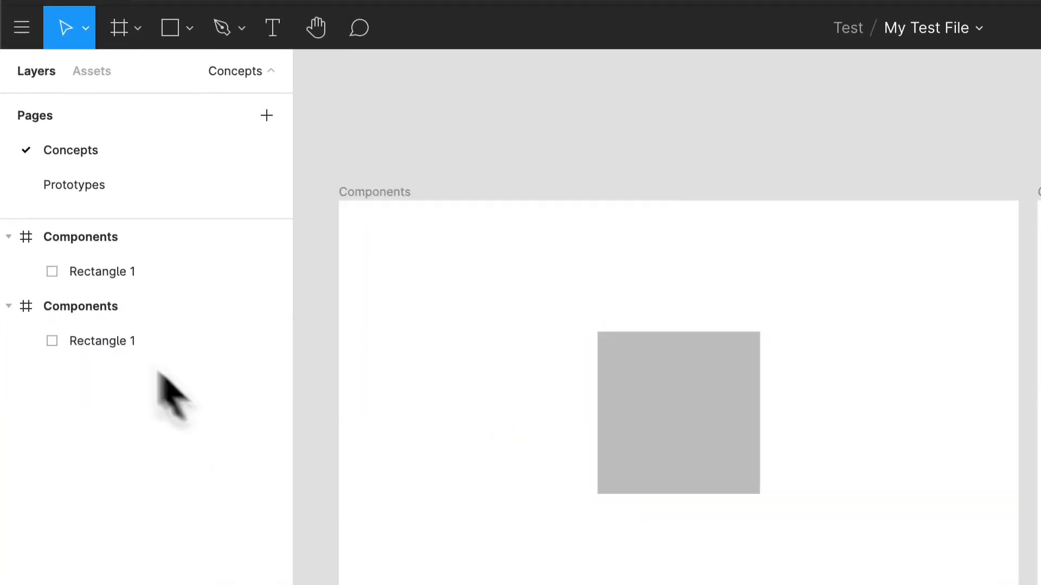
Step: Rename the original frame containing the upright square as Frame 1
click(111, 310)
double_click(112, 309)
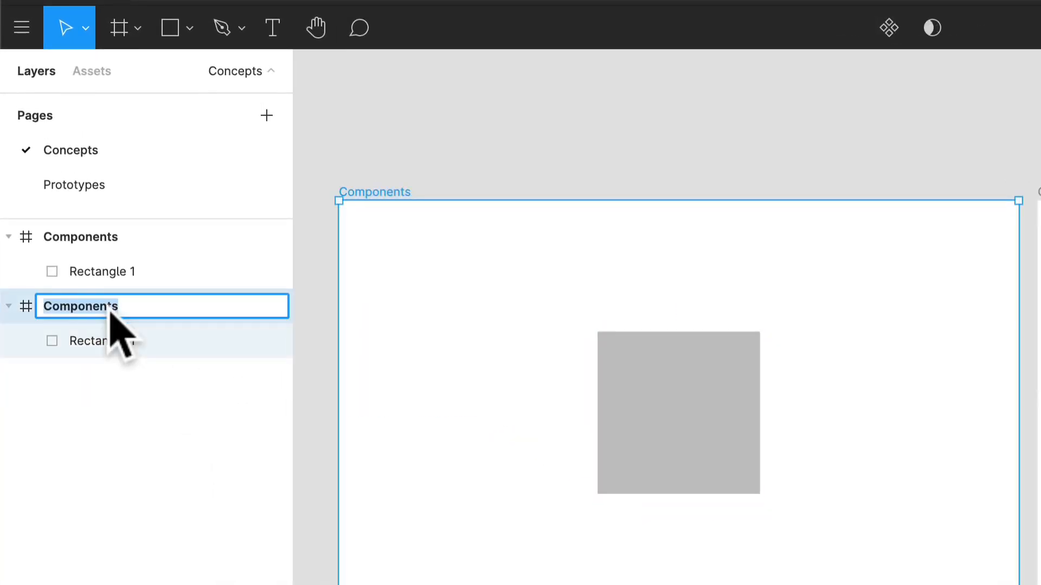
text(Frame)
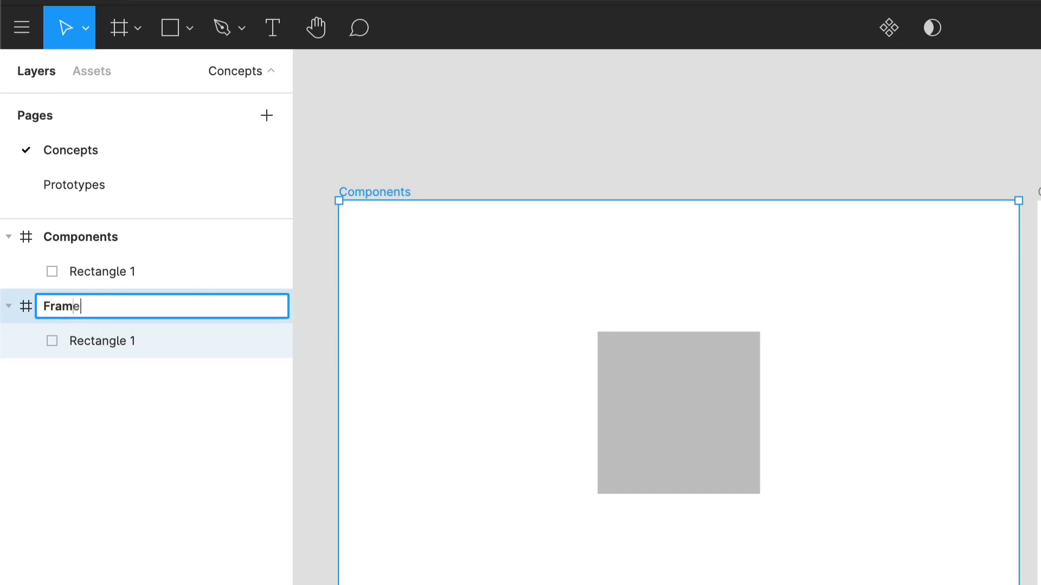
text( 1)
key(Return)
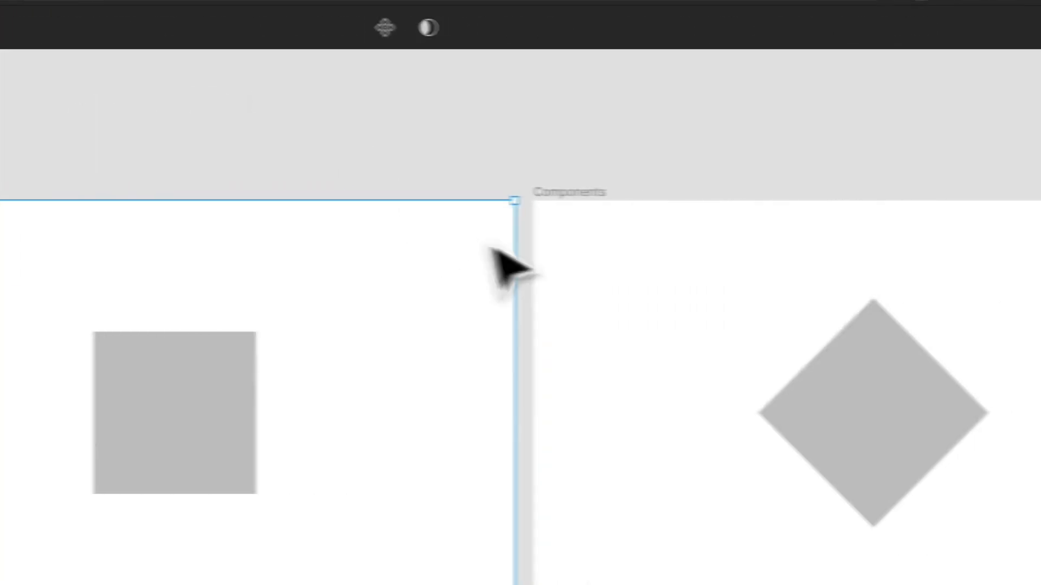
Step: Rename the copied frame containing the diamond as Frame 2
click(596, 193)
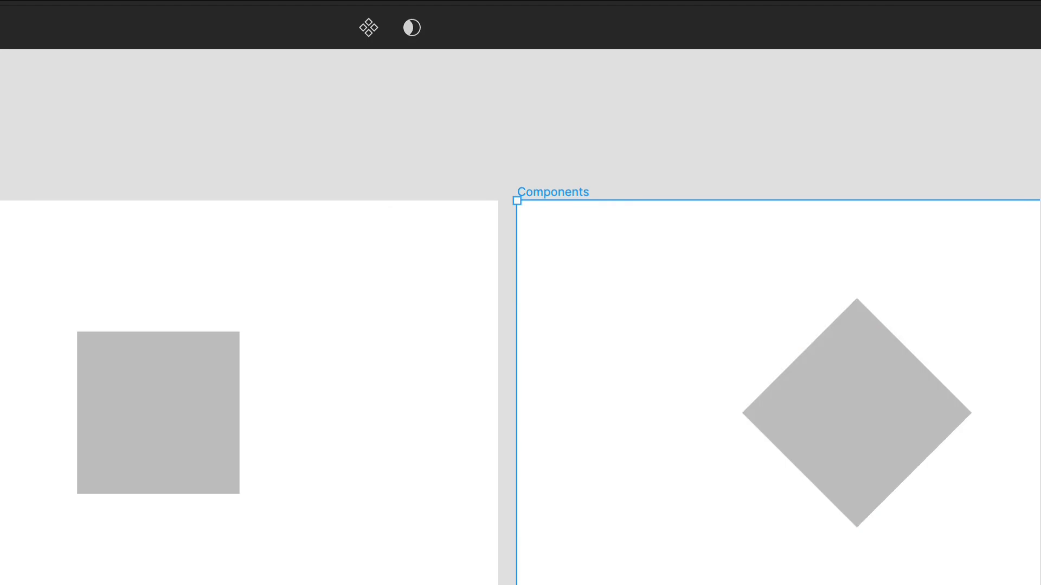
double_click(54, 237)
text(Frame)
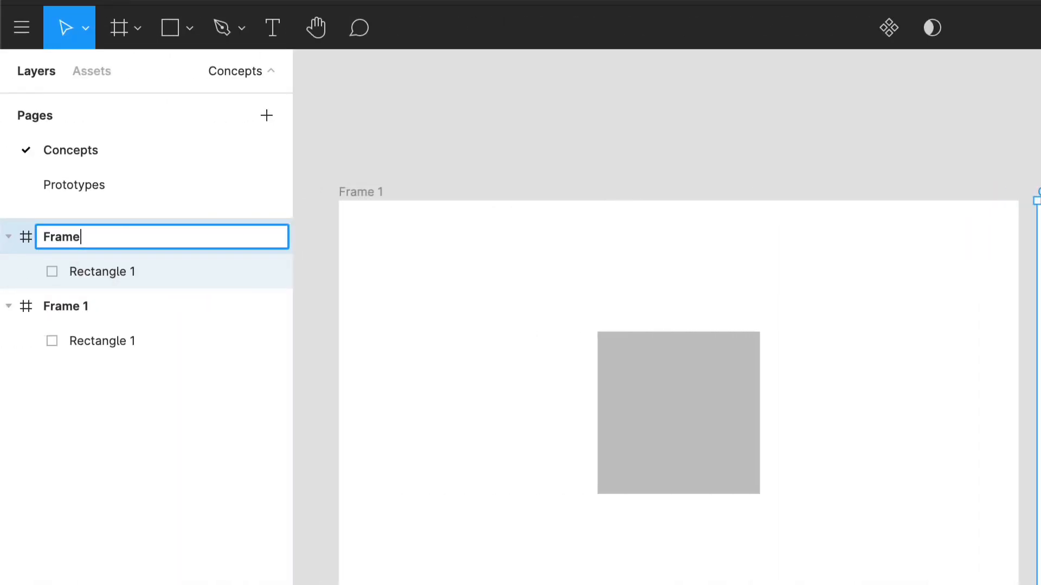
text( 2)
key(Return)
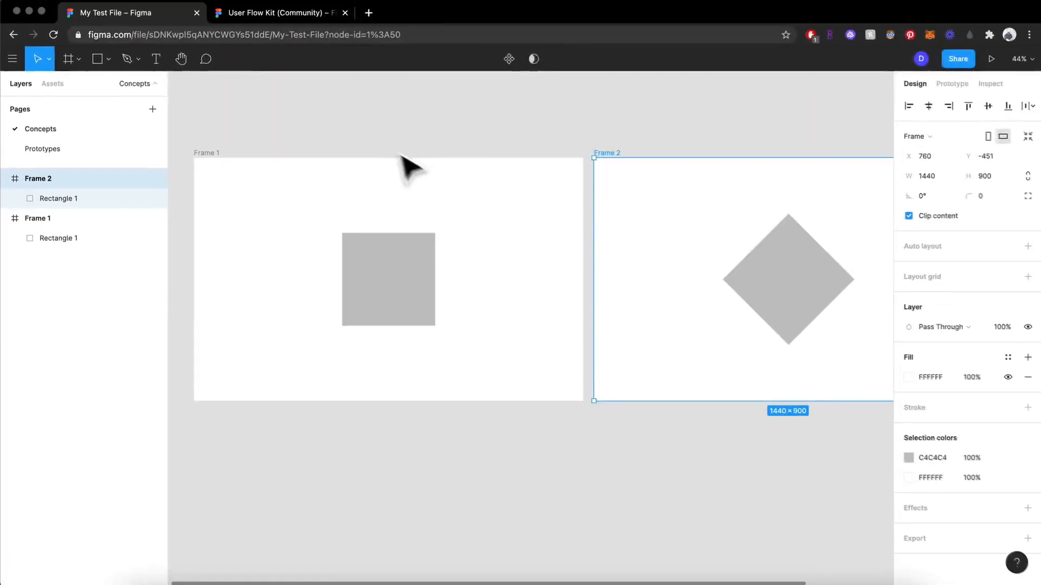
Step: Bring up the file's prototype settings and look through the device presets without choosing one
click(631, 132)
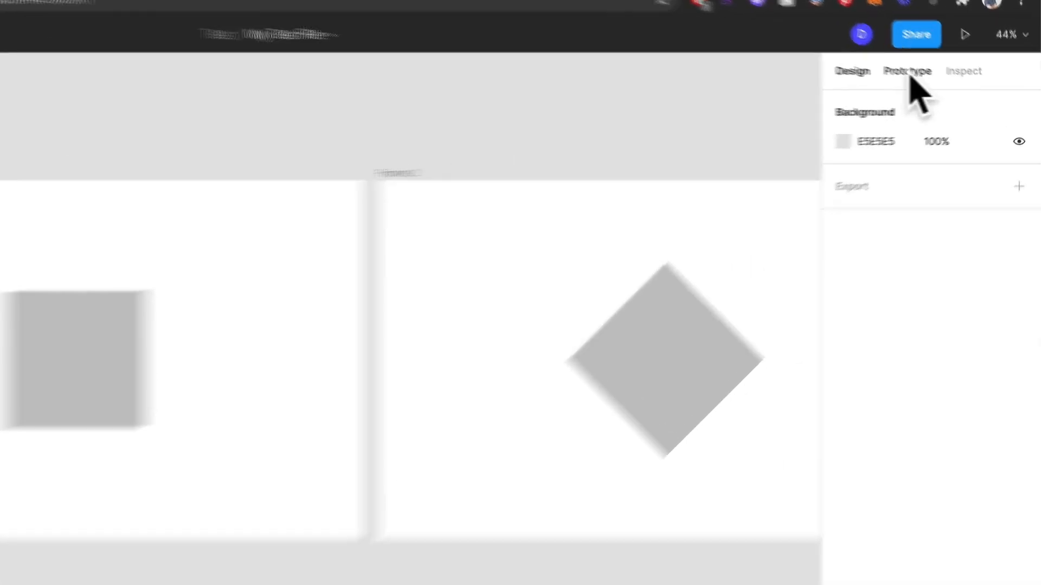
click(951, 86)
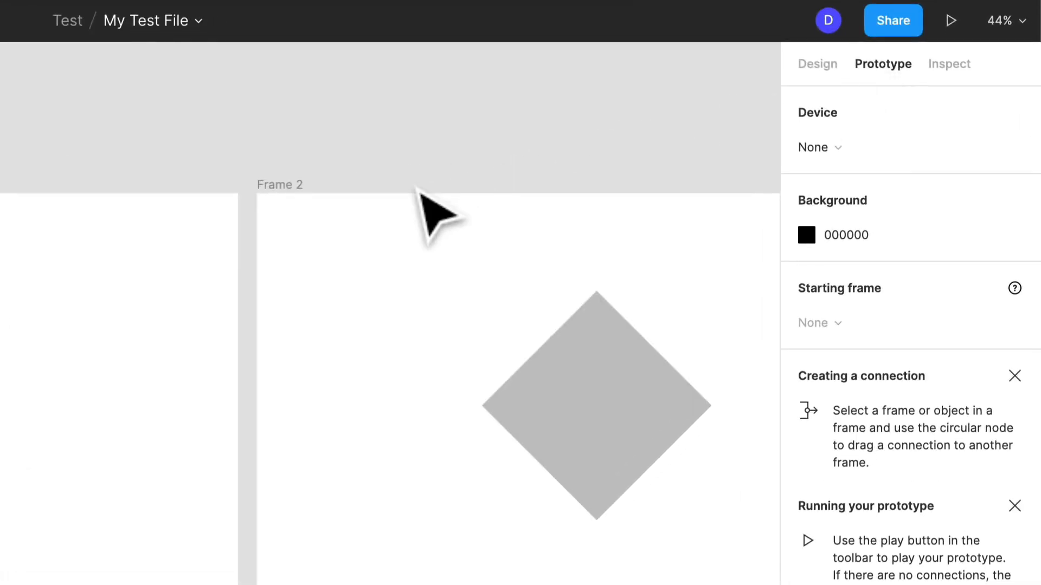
scroll(419, 193, right, 2)
scroll(419, 193, up, 1)
scroll(419, 193, left, 2)
scroll(419, 193, down, 1)
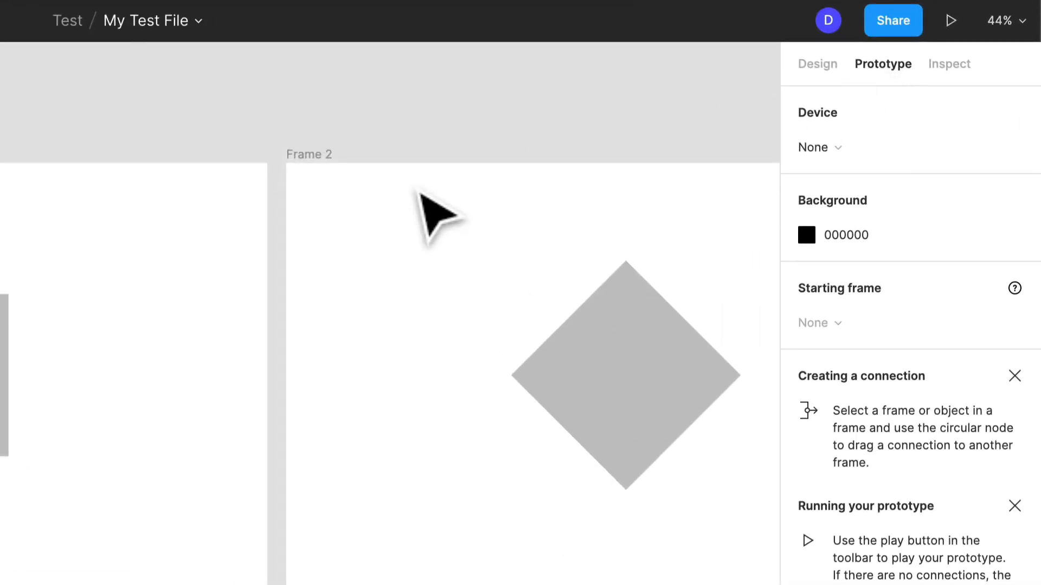
click(846, 146)
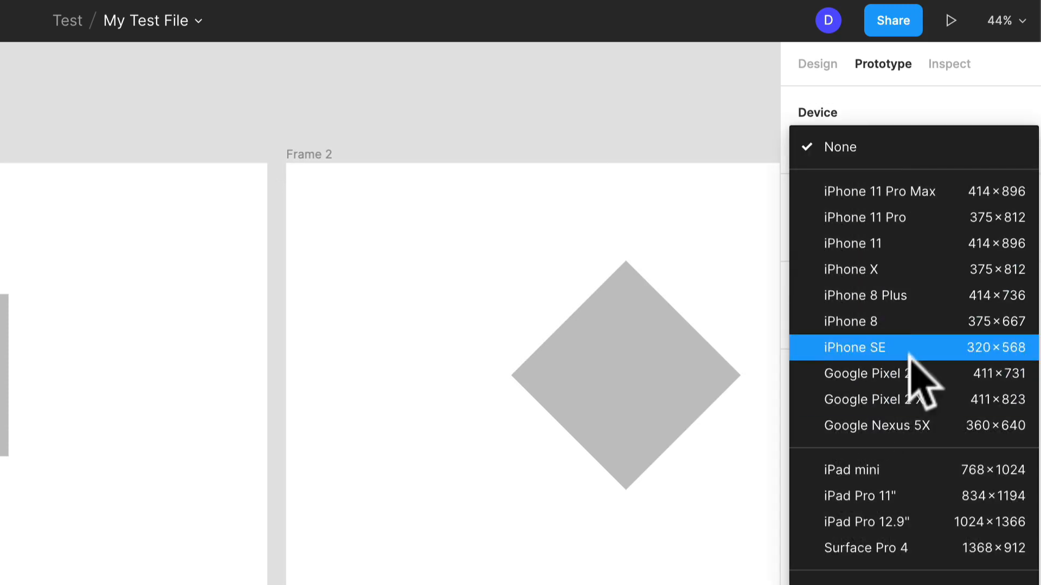
click(599, 186)
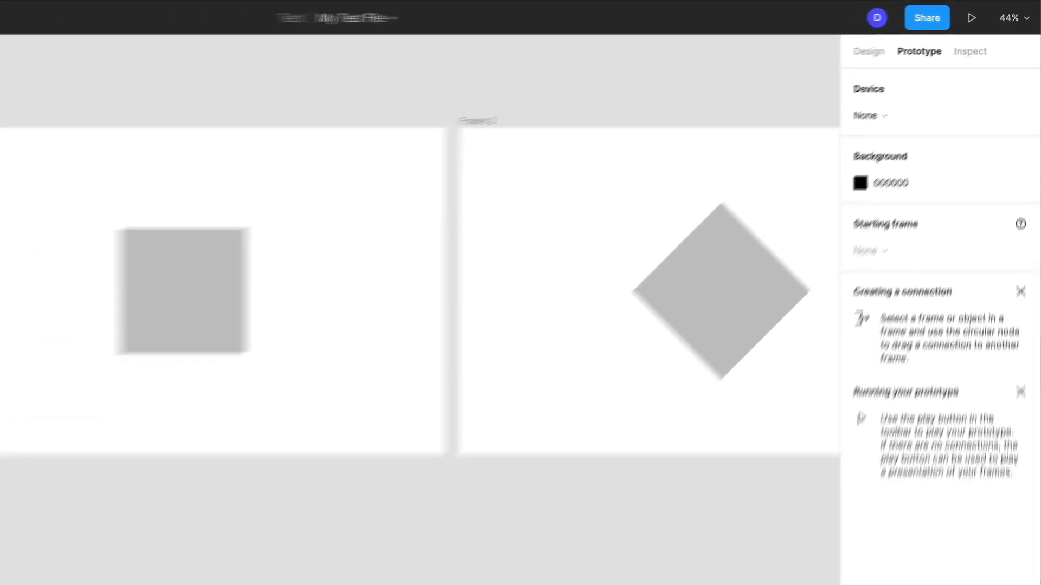
Step: Connect the square in Frame 1 to Frame 2 with an On click, Navigate to interaction using the Instant animation
click(63, 111)
scroll(196, 149, right, 3)
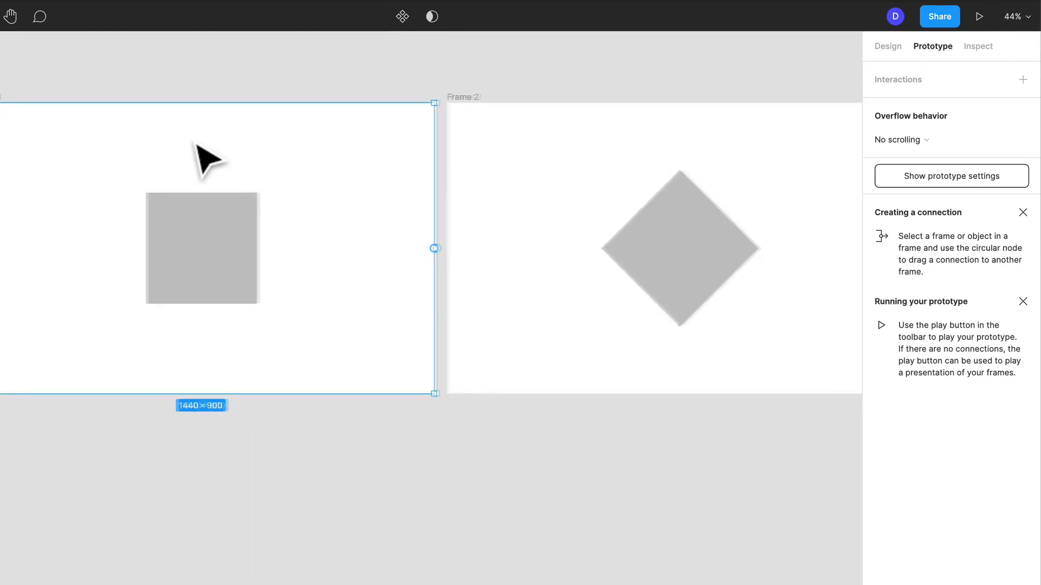
scroll(206, 154, left, 3)
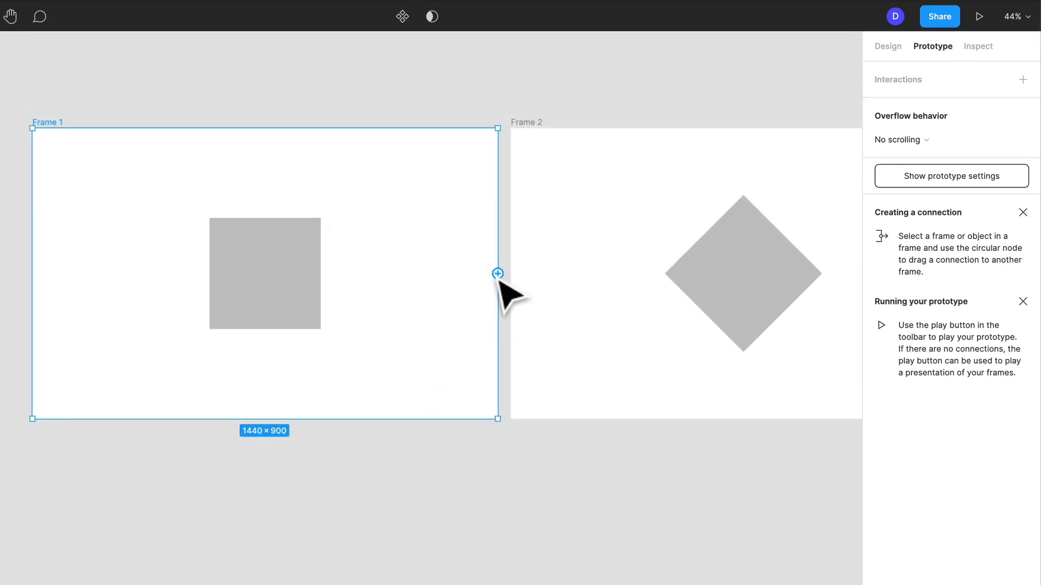
click(302, 272)
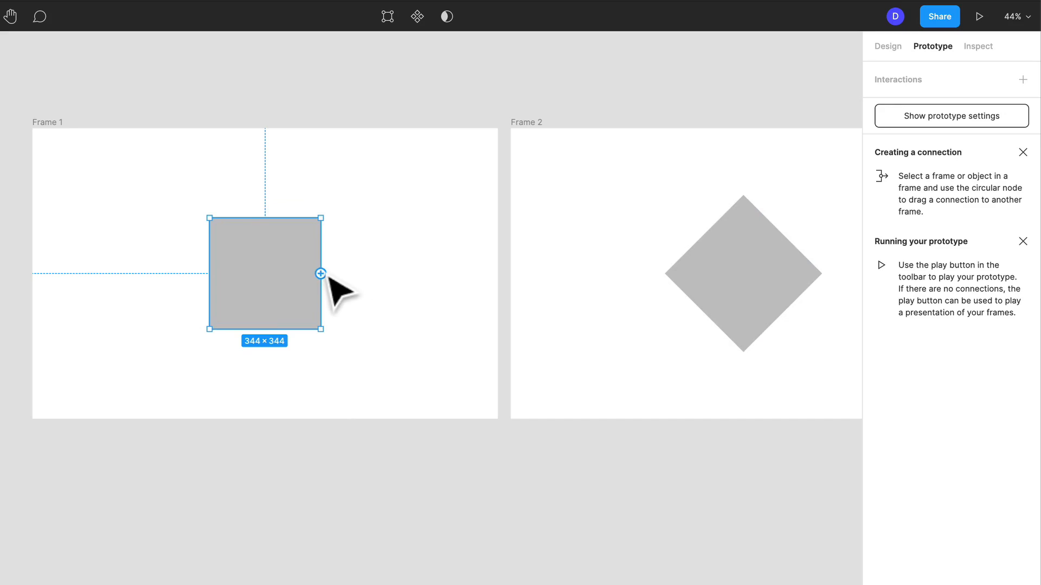
drag(321, 273, 532, 265)
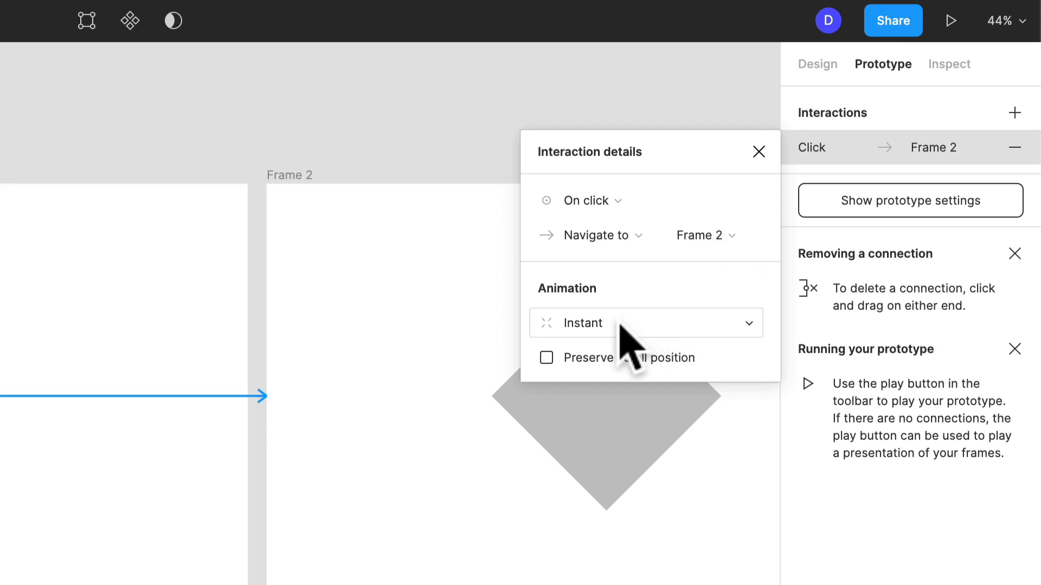
click(379, 488)
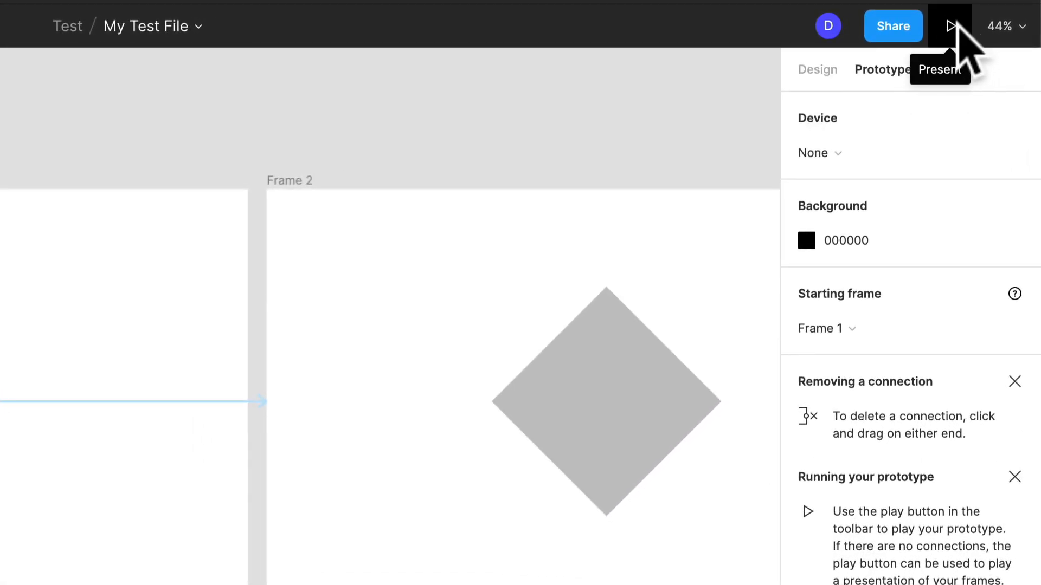
Step: Present the prototype from Frame 1 and examine its display scaling options
click(955, 25)
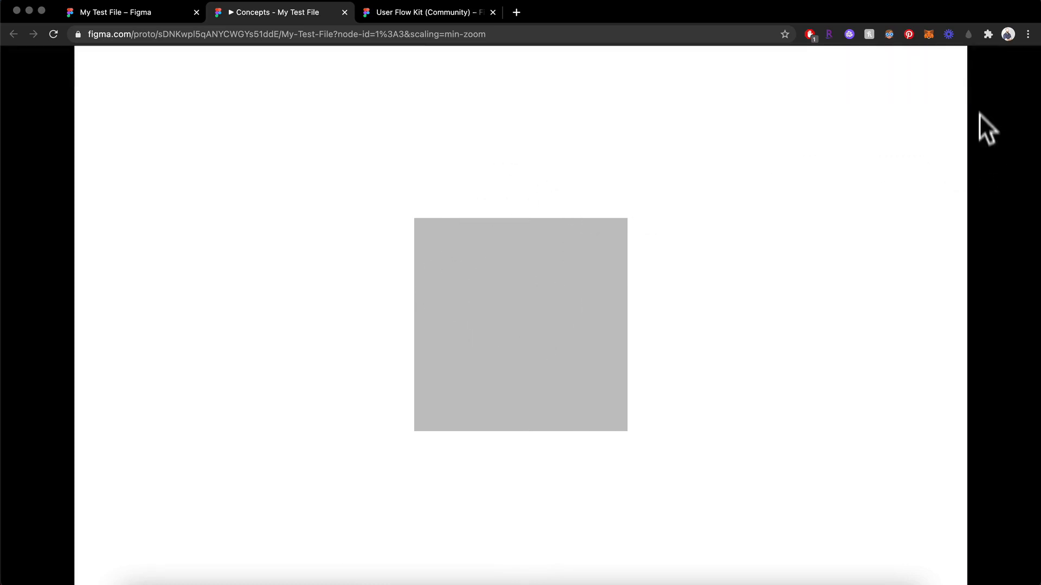
click(1000, 57)
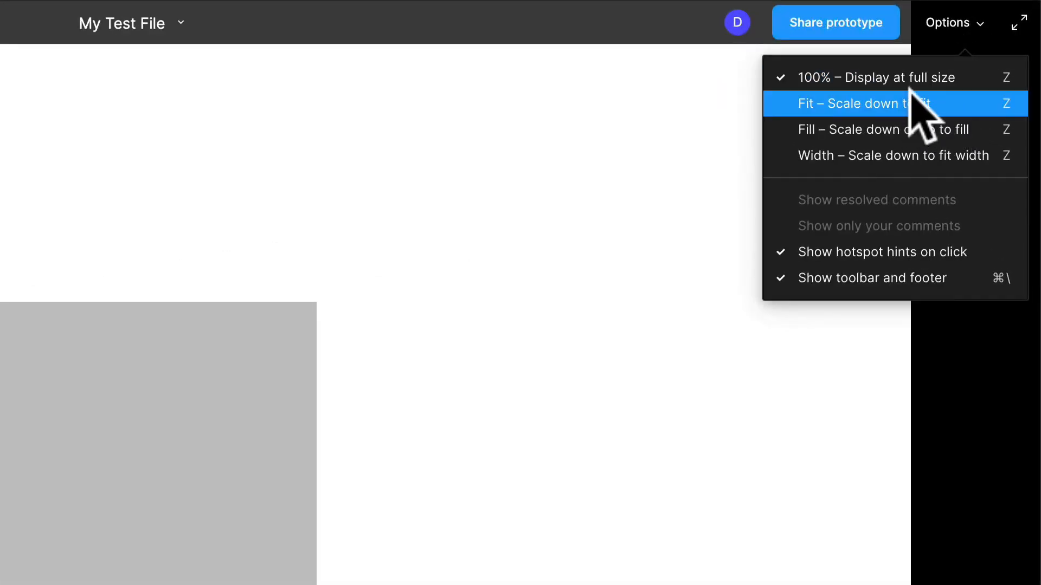
click(599, 236)
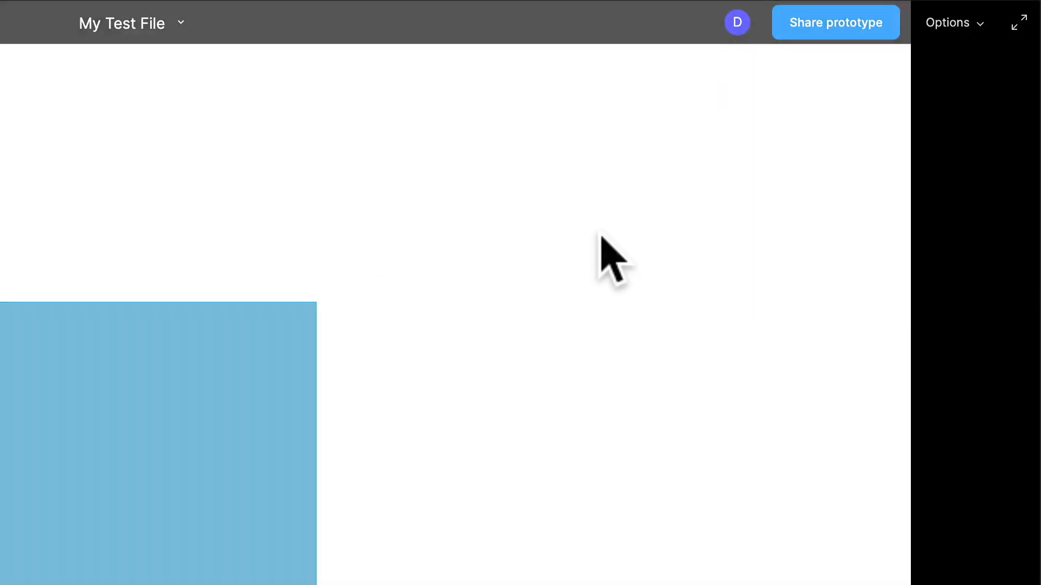
Step: Reveal the hotspot hint on the square, and trigger the square's link to navigate to Frame 2
click(801, 259)
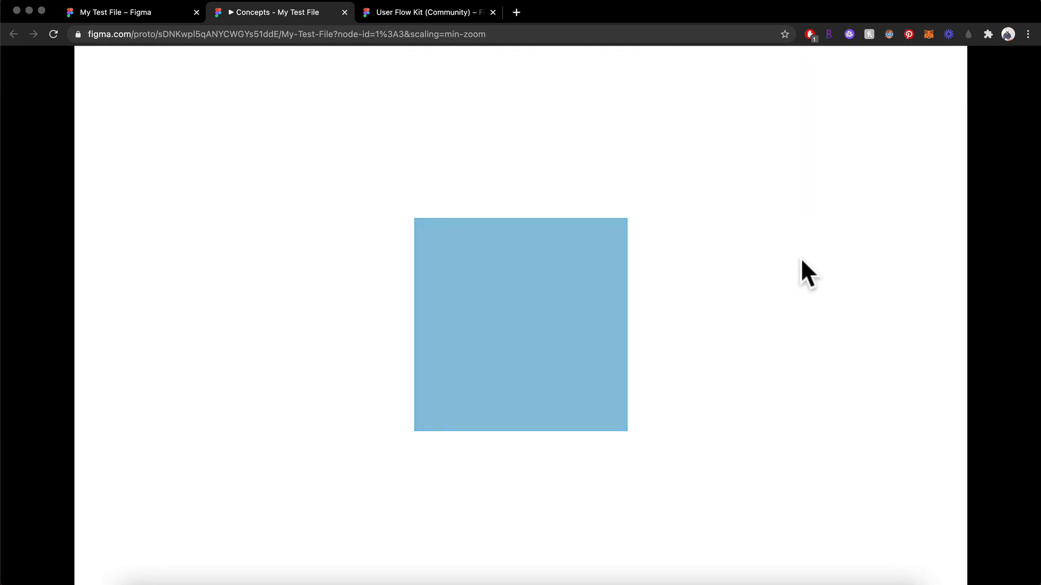
click(769, 241)
click(522, 334)
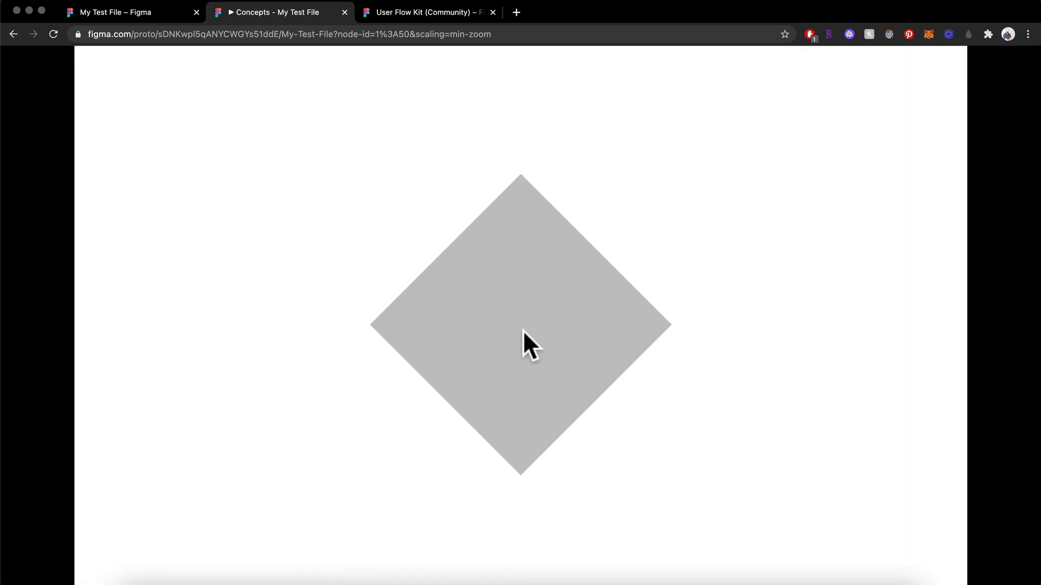
Step: Restart the prototype and replay the square-to-diamond transition several times, and close the presentation
key(r)
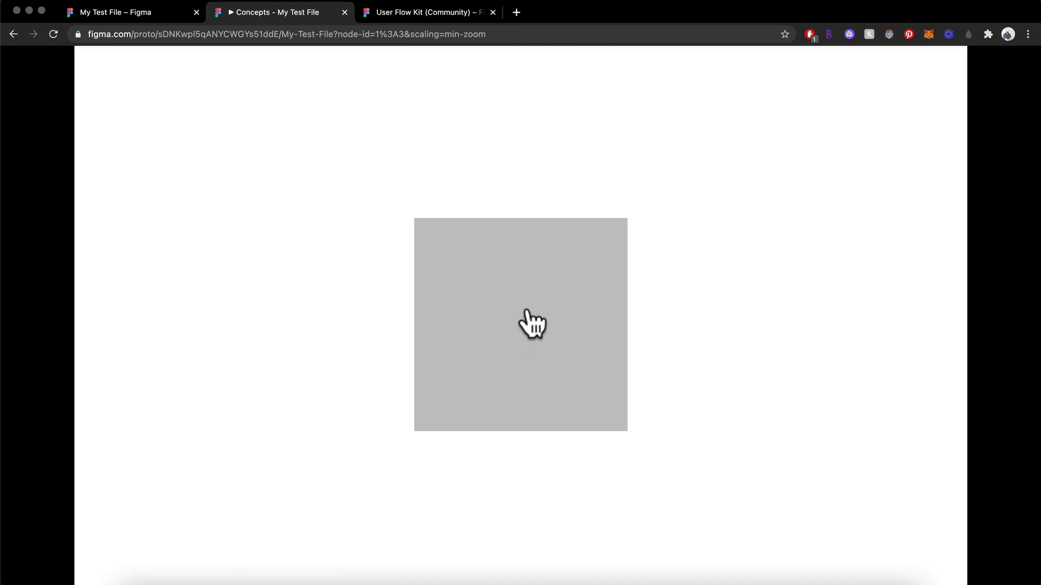
click(526, 309)
key(r)
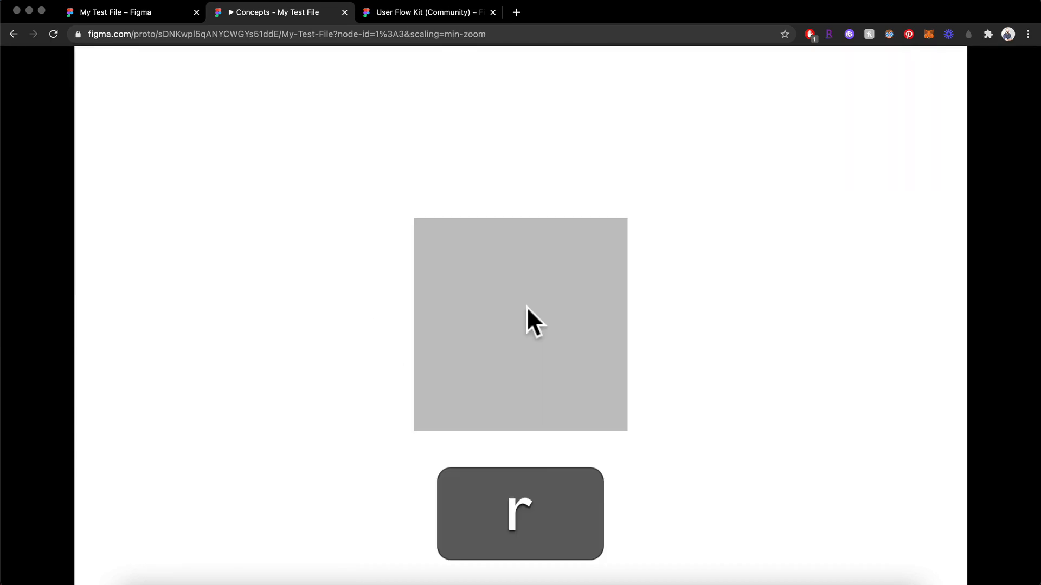
click(526, 308)
key(r)
click(526, 307)
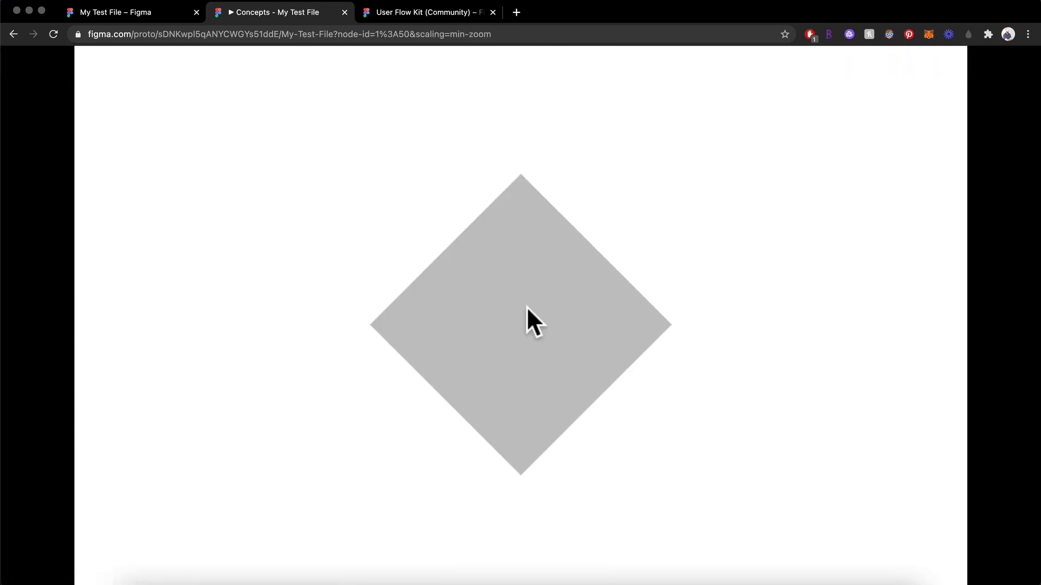
key(r)
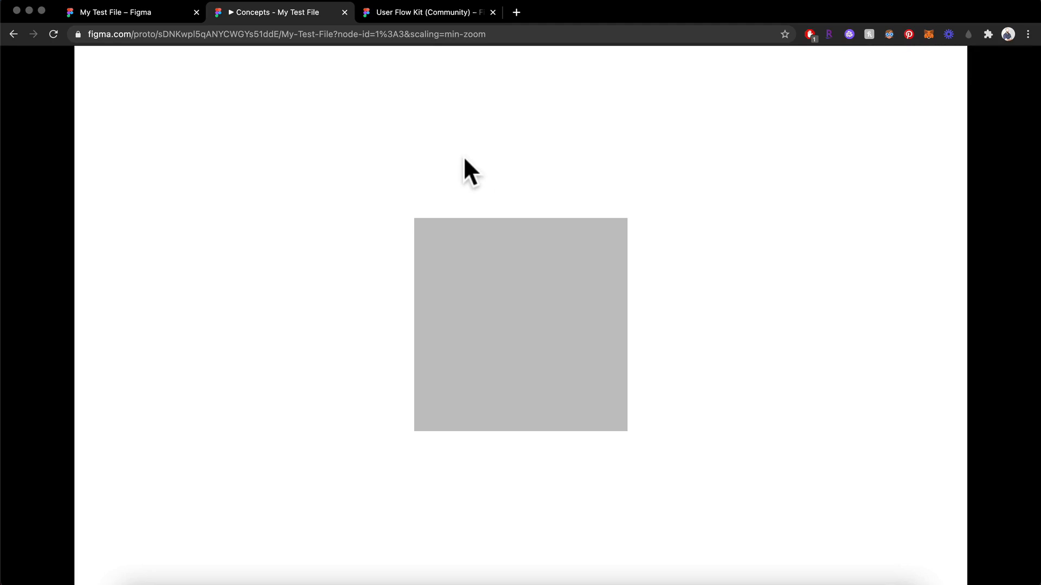
click(345, 12)
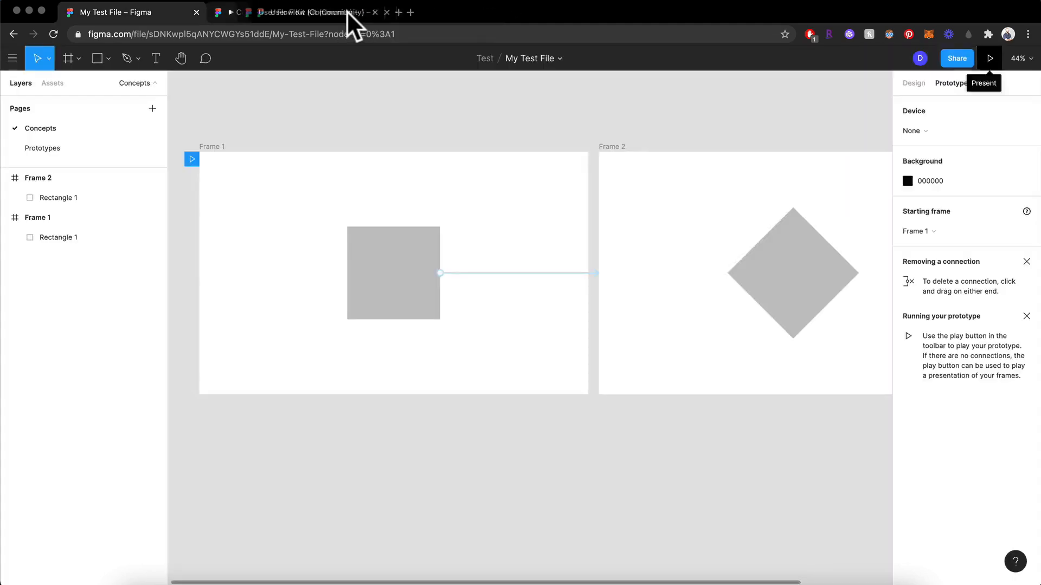
Step: Connect the diamond in Frame 2 back to Frame 1 with an On click, Navigate to interaction using the Smart animate animation
click(802, 307)
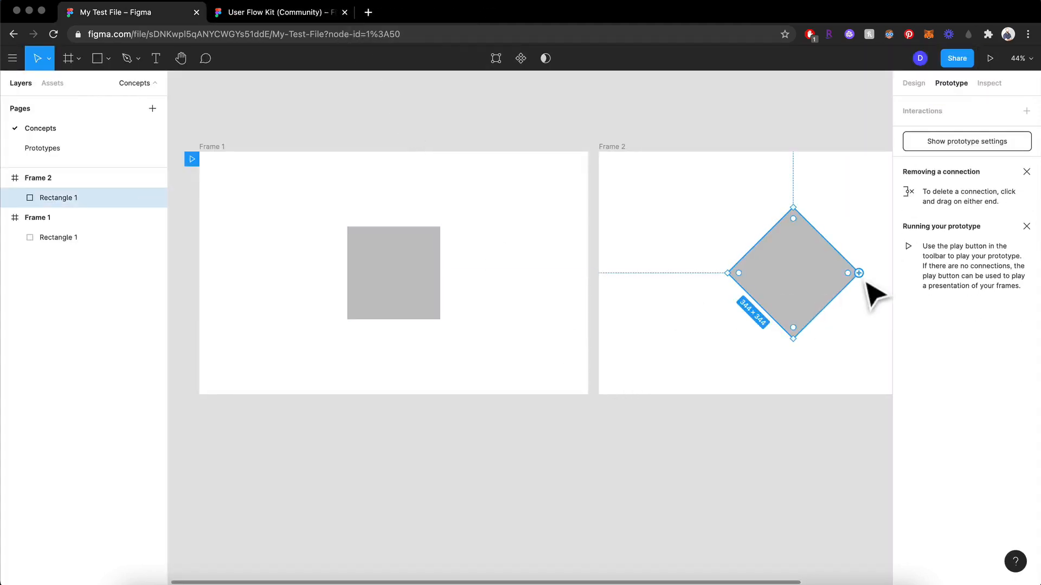
drag(859, 273, 439, 290)
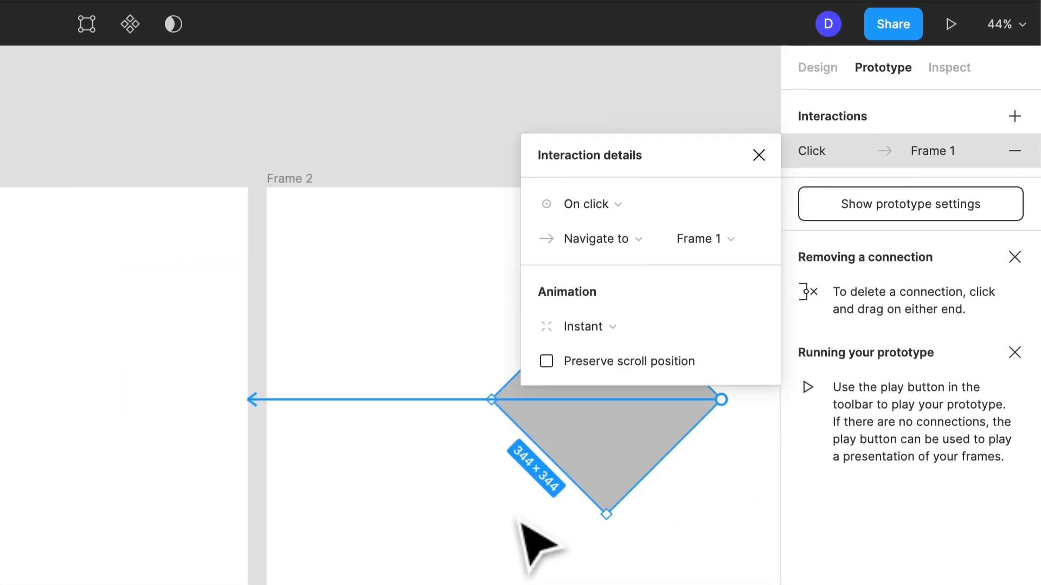
click(618, 330)
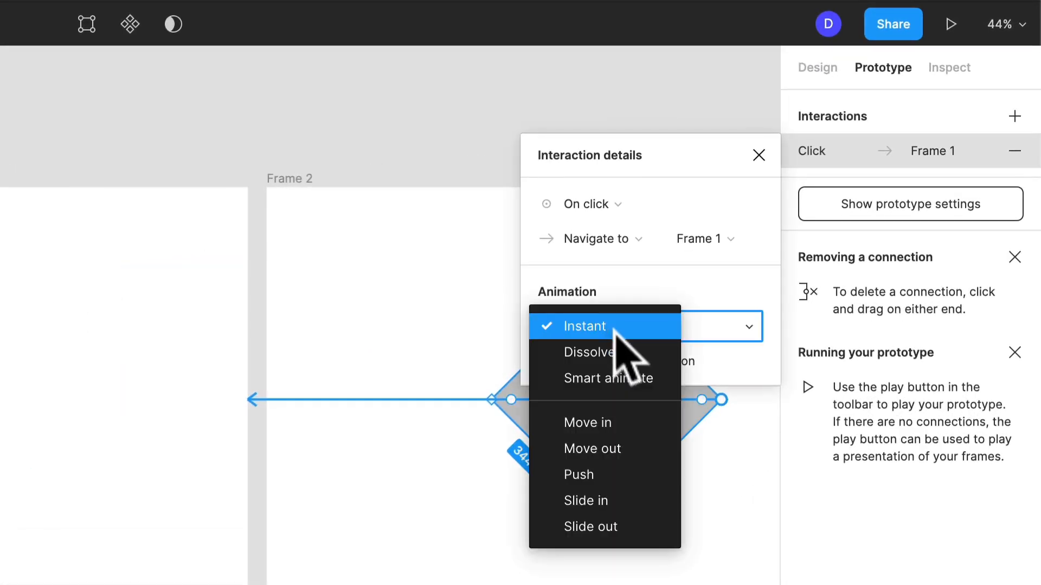
click(633, 380)
click(402, 336)
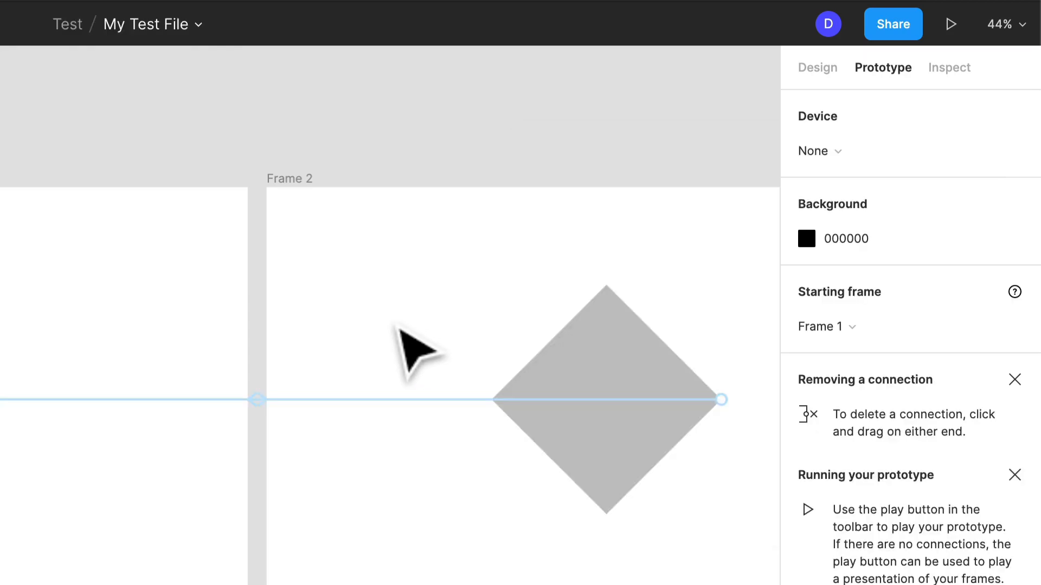
Step: Set the animation of the square's interaction from Frame 1 to Frame 2 to Smart animate
click(0, 399)
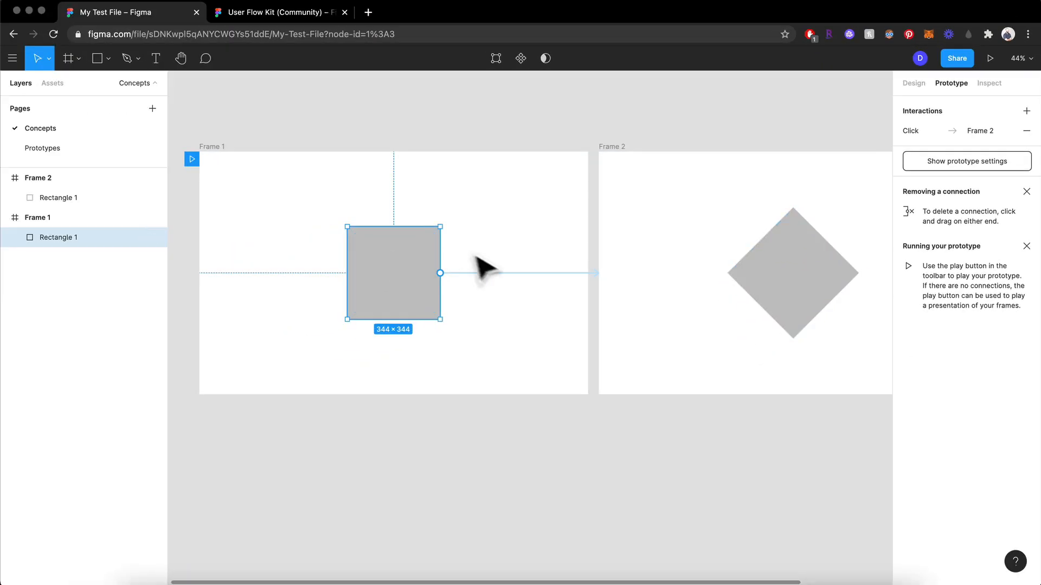
click(495, 273)
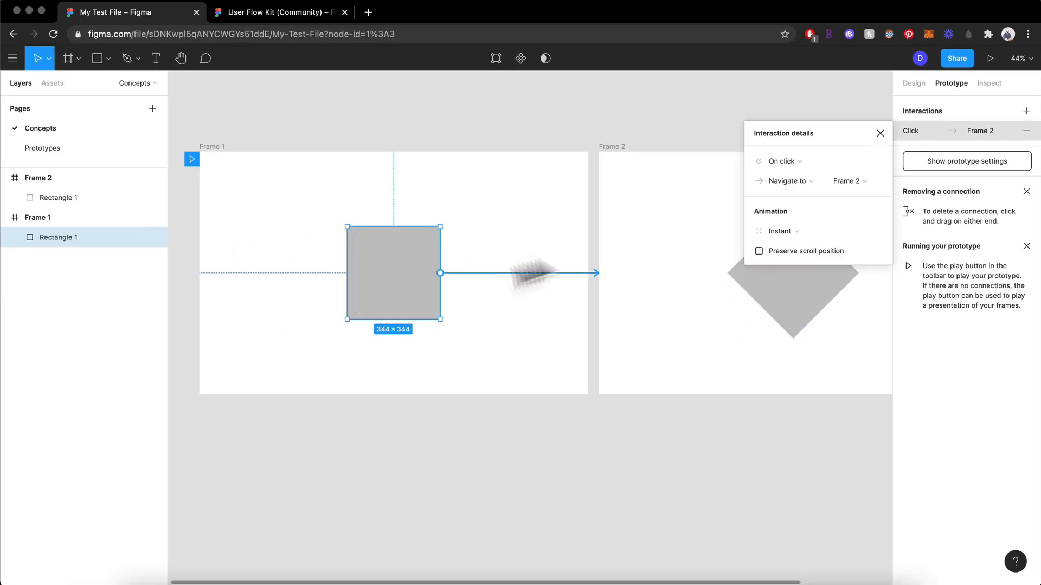
click(792, 231)
click(800, 261)
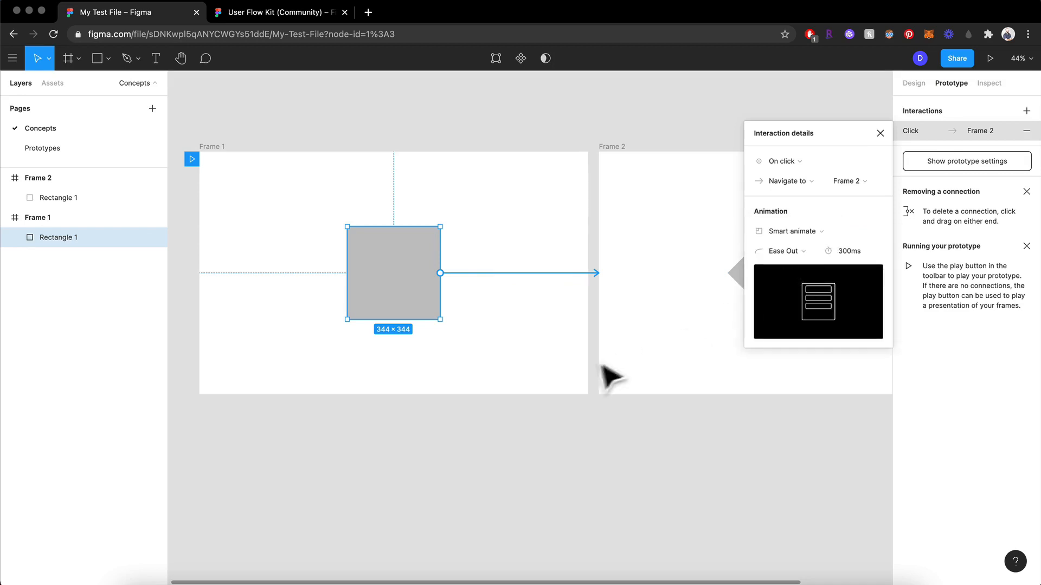
click(591, 379)
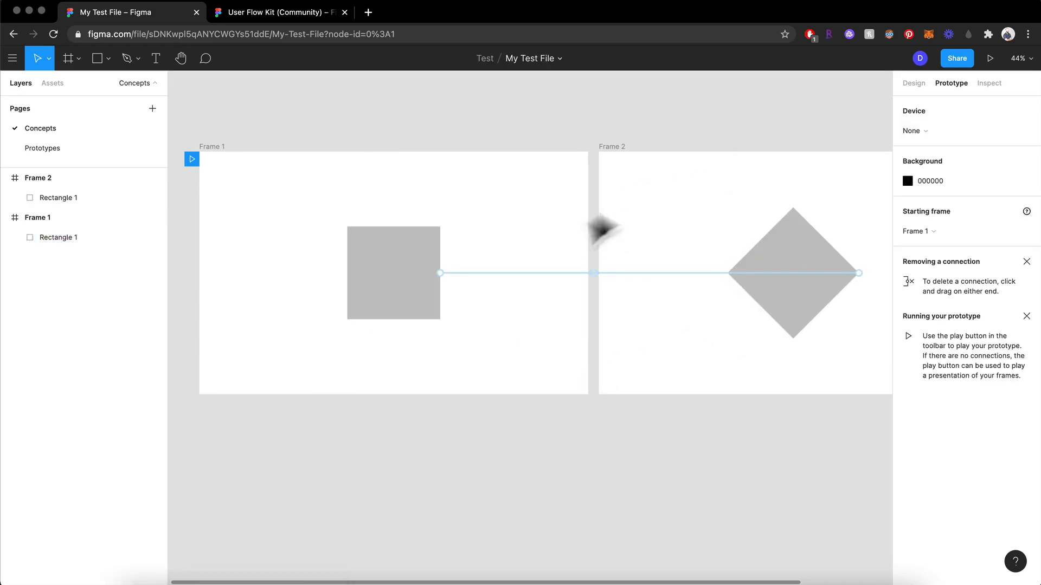
Step: Check the connections of the square and the diamond, and present the prototype starting from Frame 2
click(390, 293)
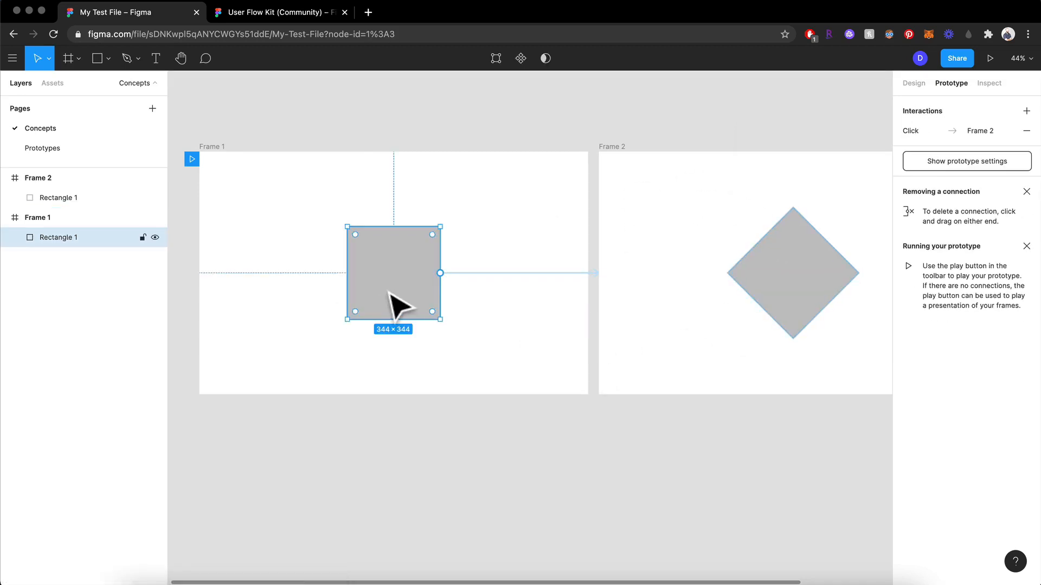
click(764, 285)
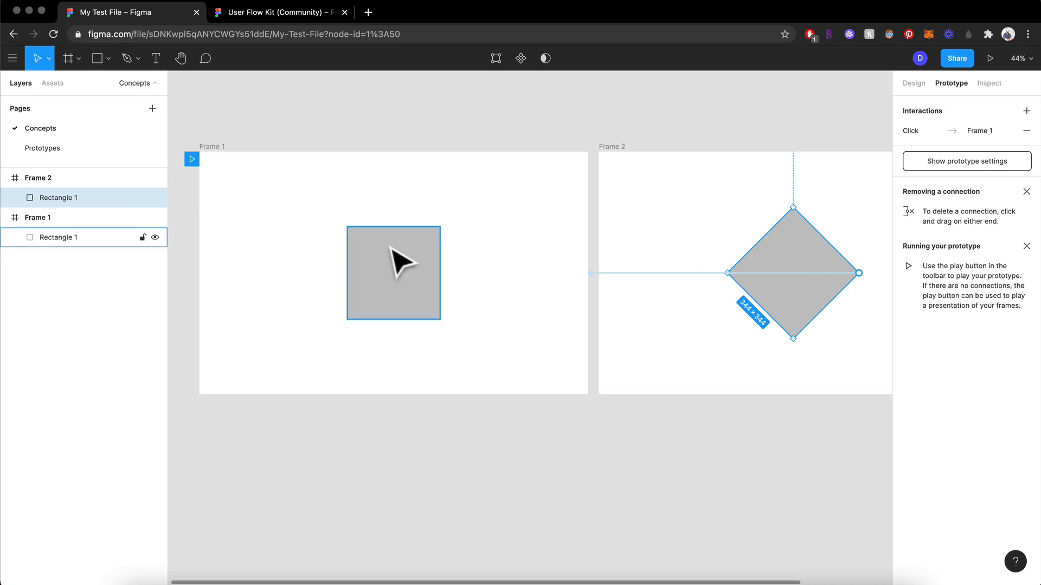
click(990, 58)
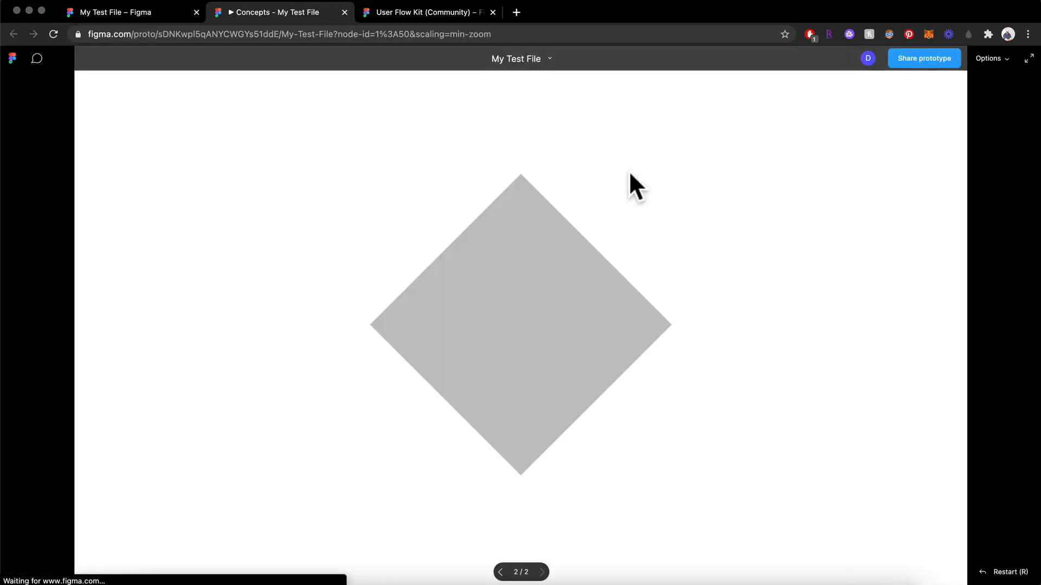
Step: Trigger the links on the diamond and the square repeatedly to test the animated transition in both directions
click(542, 304)
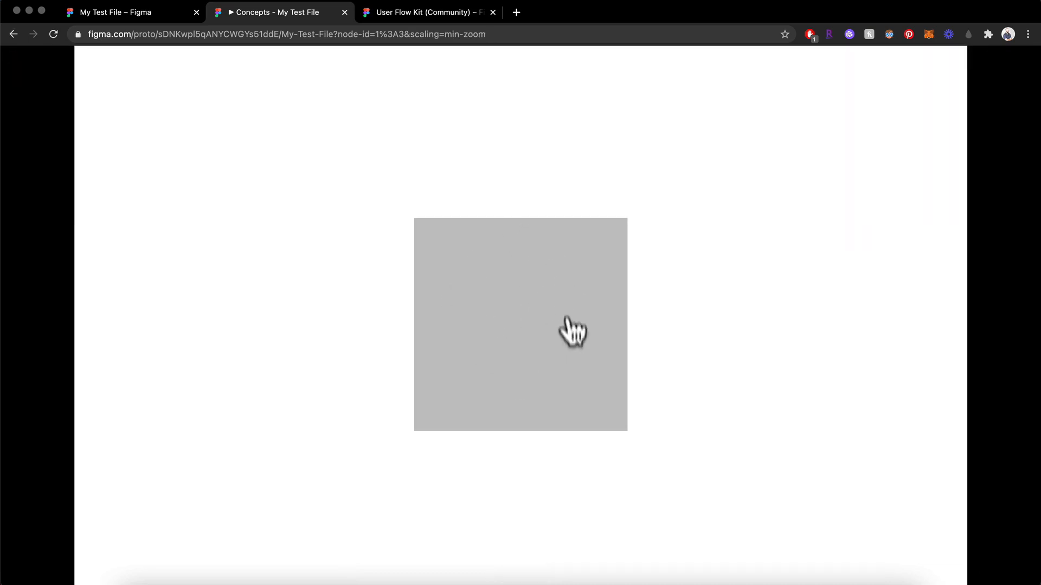
click(498, 320)
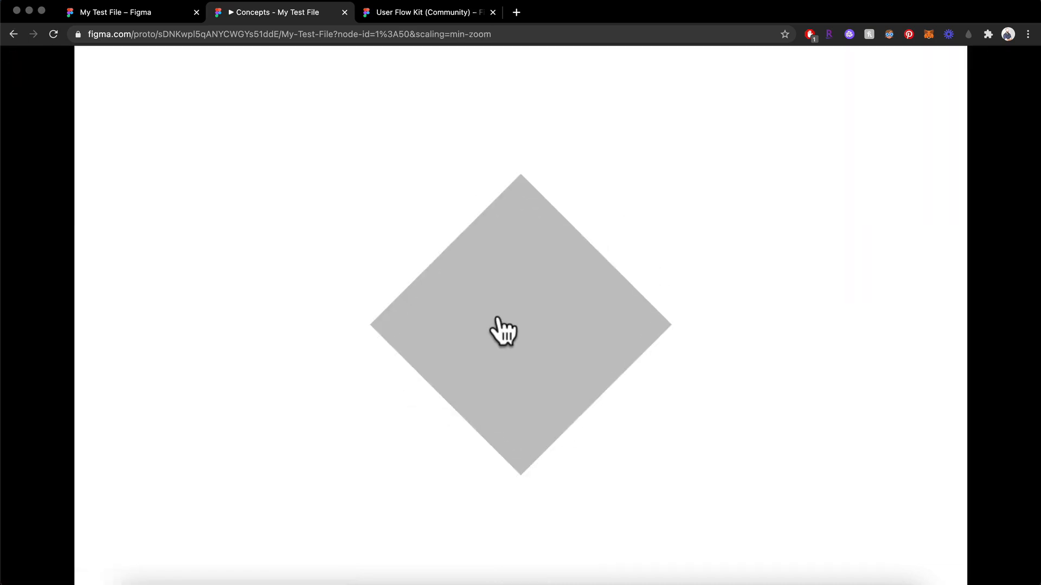
click(498, 320)
click(498, 321)
click(497, 320)
click(498, 320)
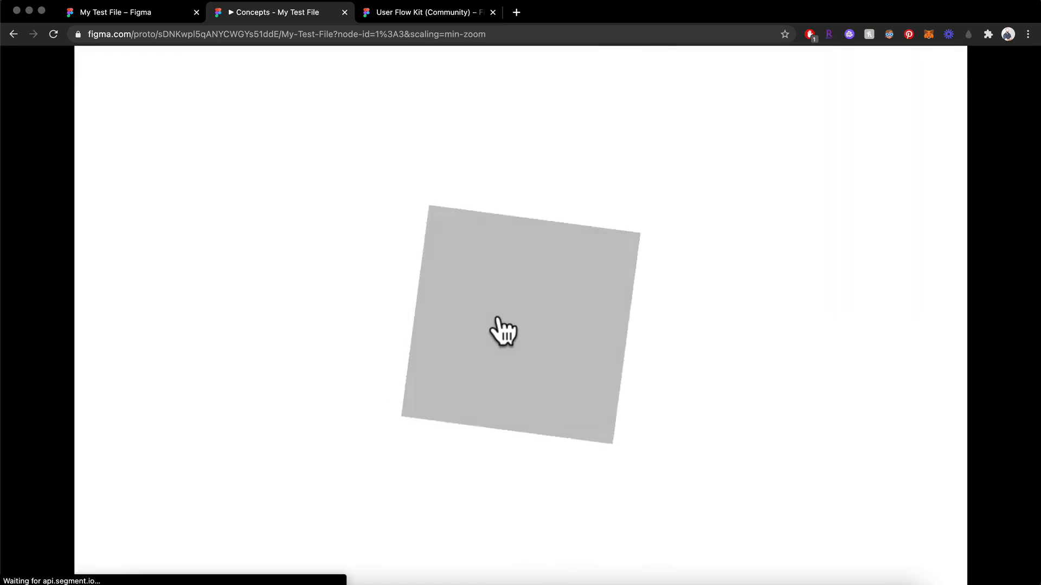
click(498, 320)
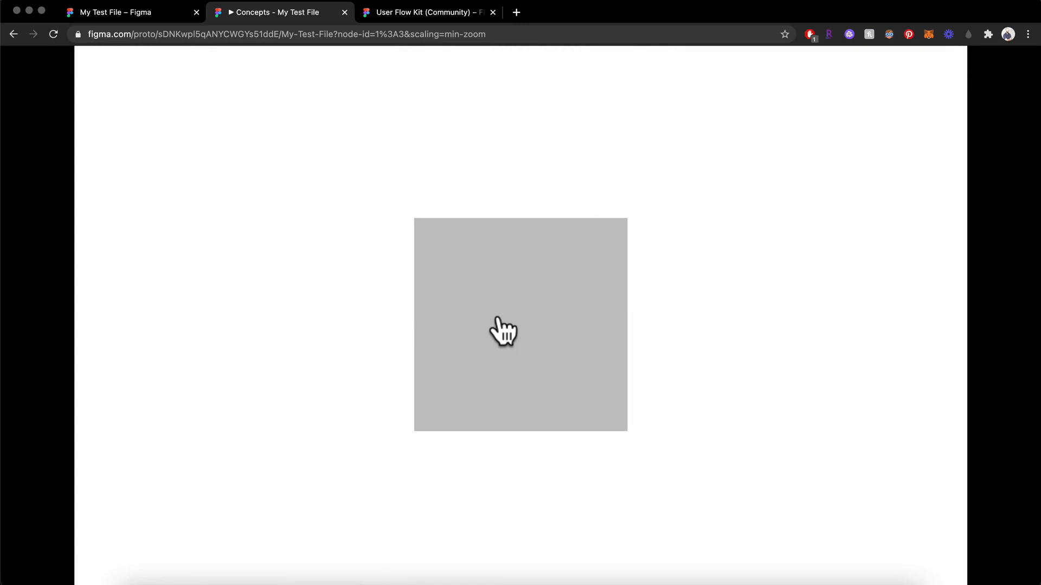
click(498, 320)
click(497, 319)
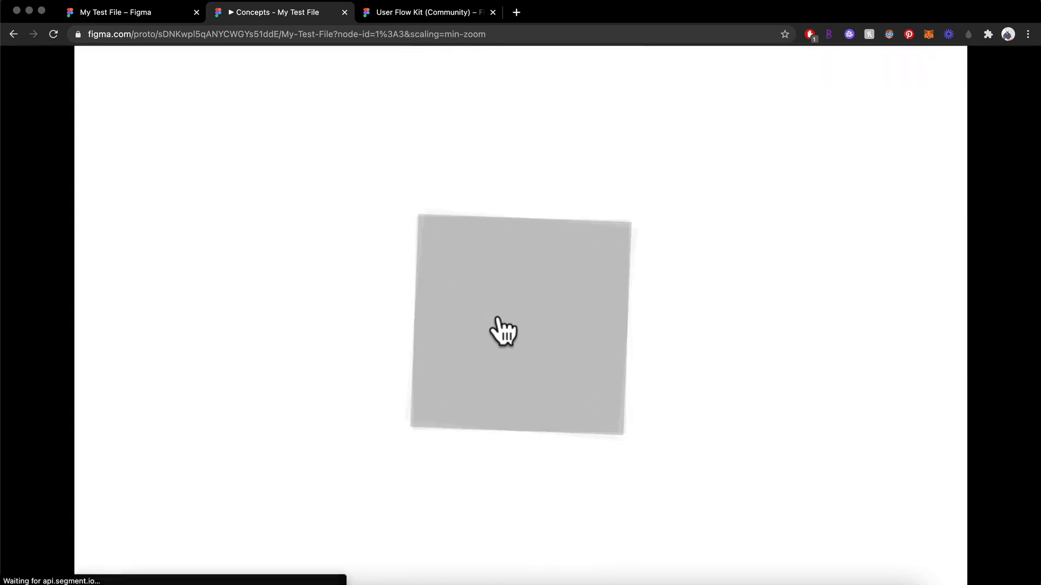
click(498, 320)
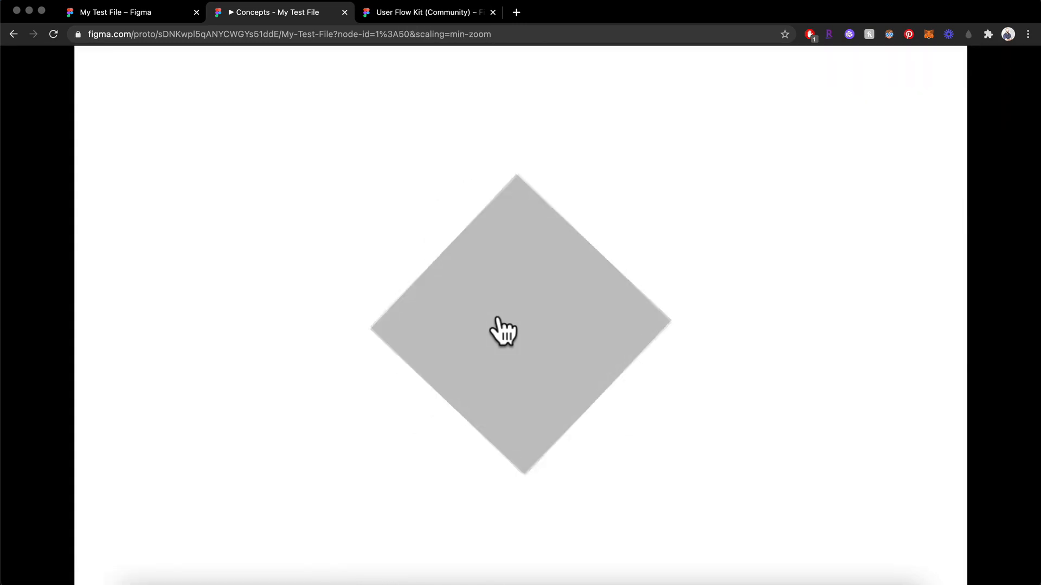